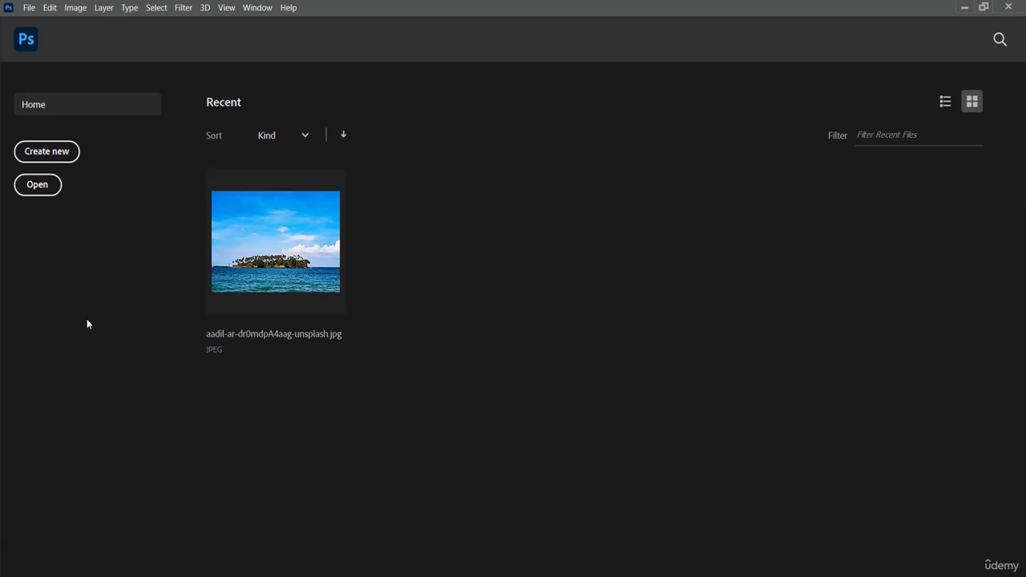
Create a blank Default Photoshop Size document: 7x5 in (2100 × 1500 px) at 300 ppi.
click(46, 151)
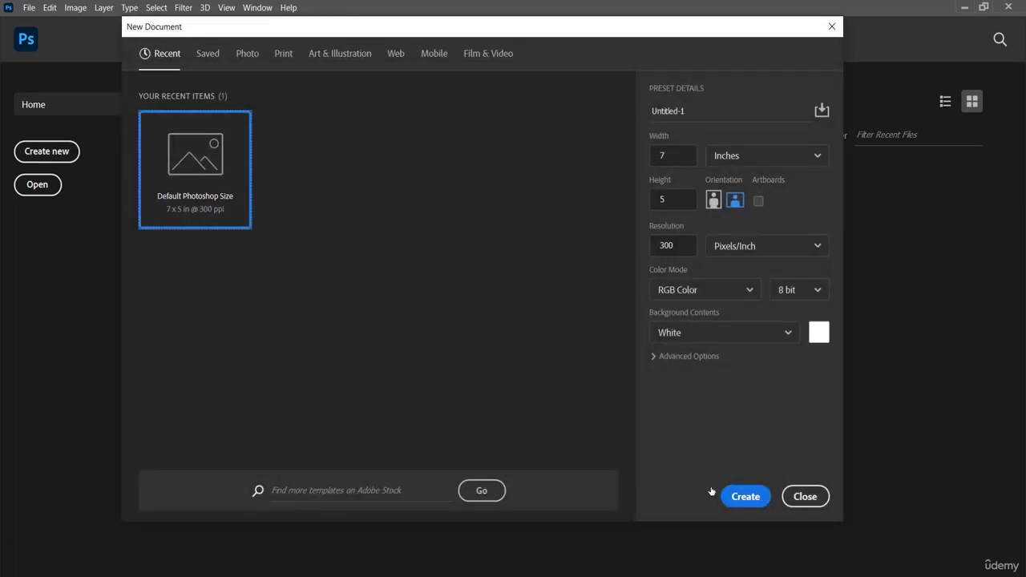
click(746, 498)
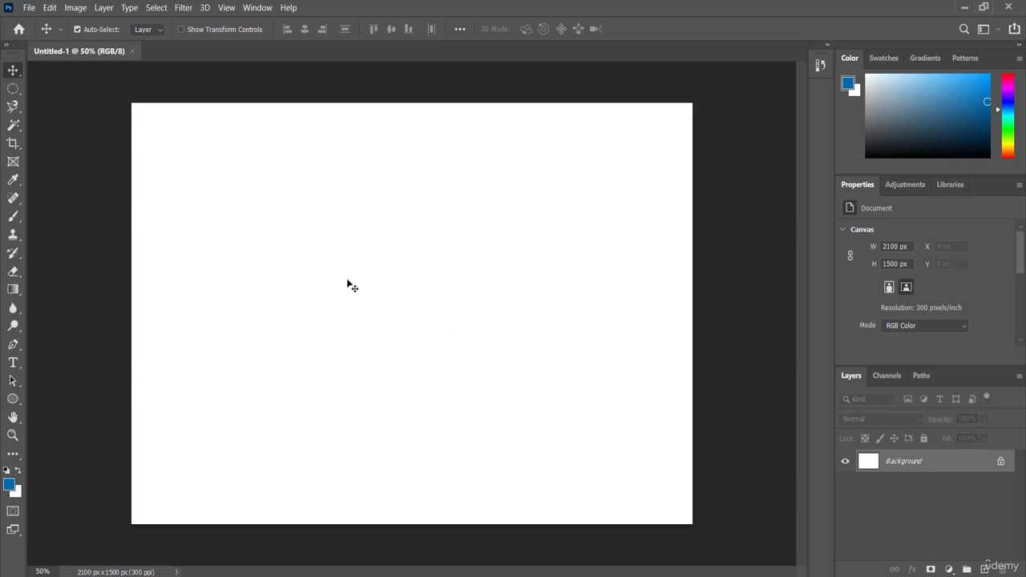
Place the matthew-hamilton red sneaker photo as an embedded smart object and commit it.
click(28, 8)
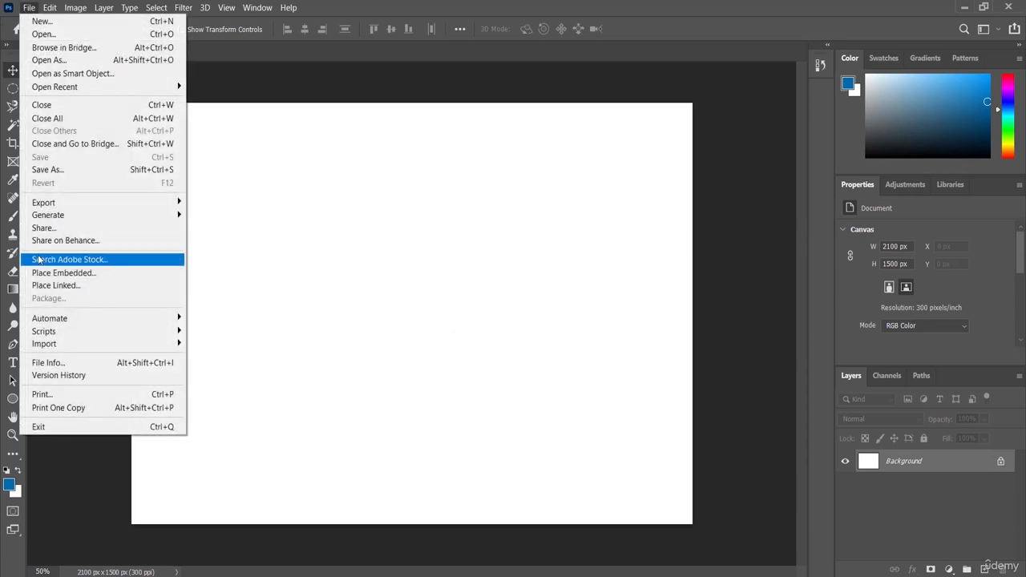
click(92, 273)
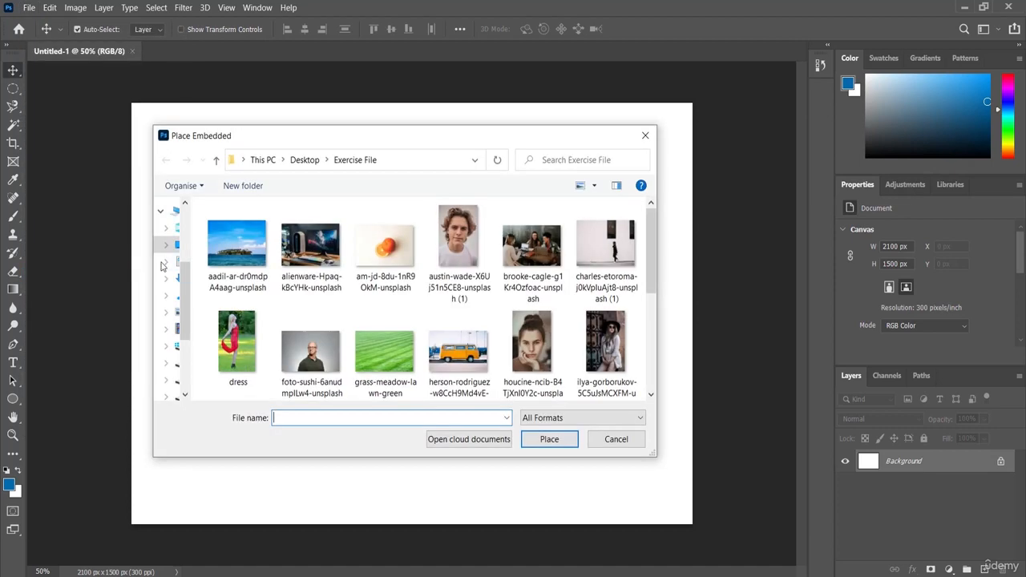
drag(651, 250, 652, 319)
click(307, 290)
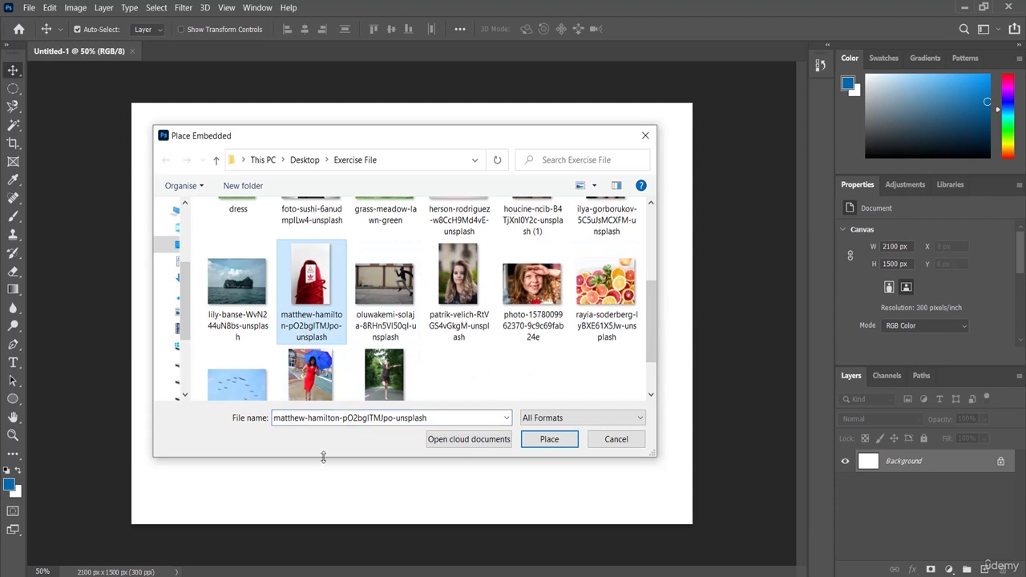
click(549, 439)
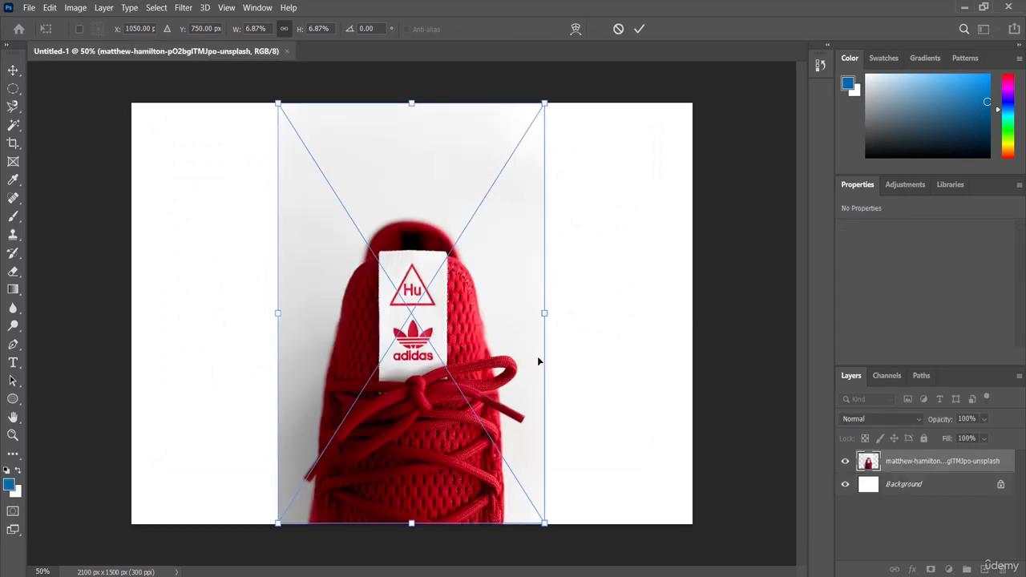
key(Return)
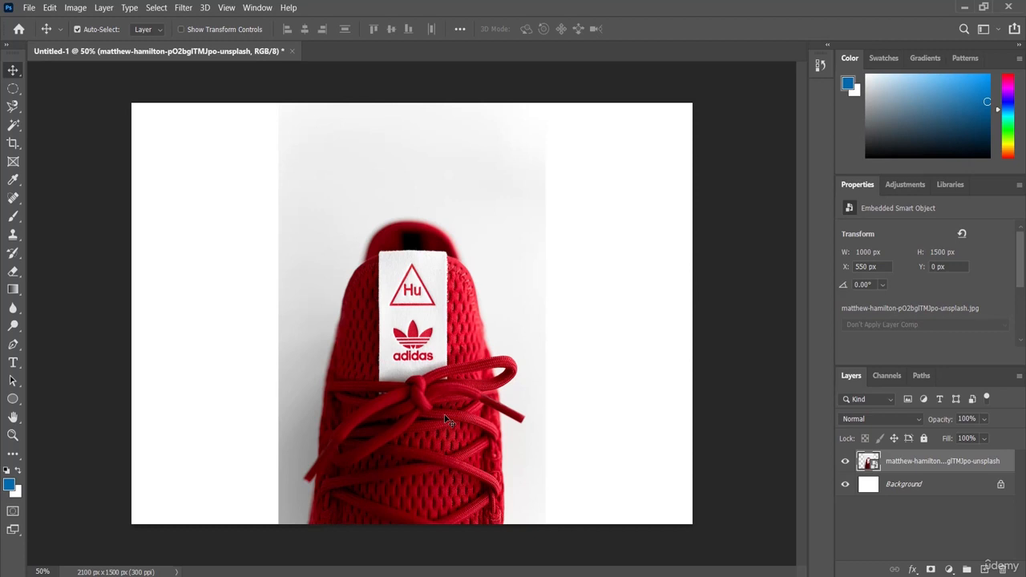
Show the Adjustments panel in place of the layer Properties.
click(903, 186)
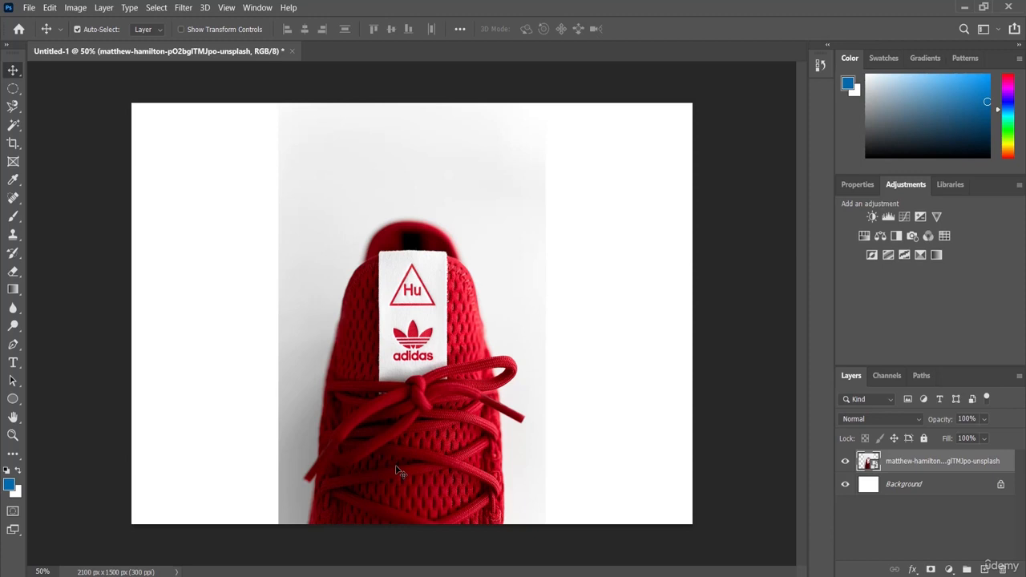
Add a Hue/Saturation adjustment layer above the sneaker photo.
click(864, 237)
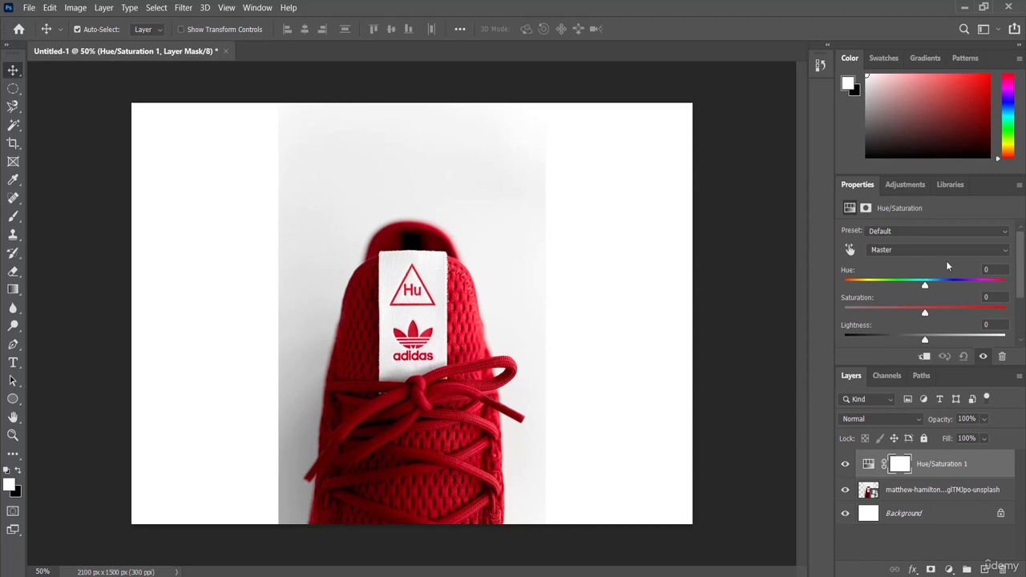
scroll(1023, 270, down, 2)
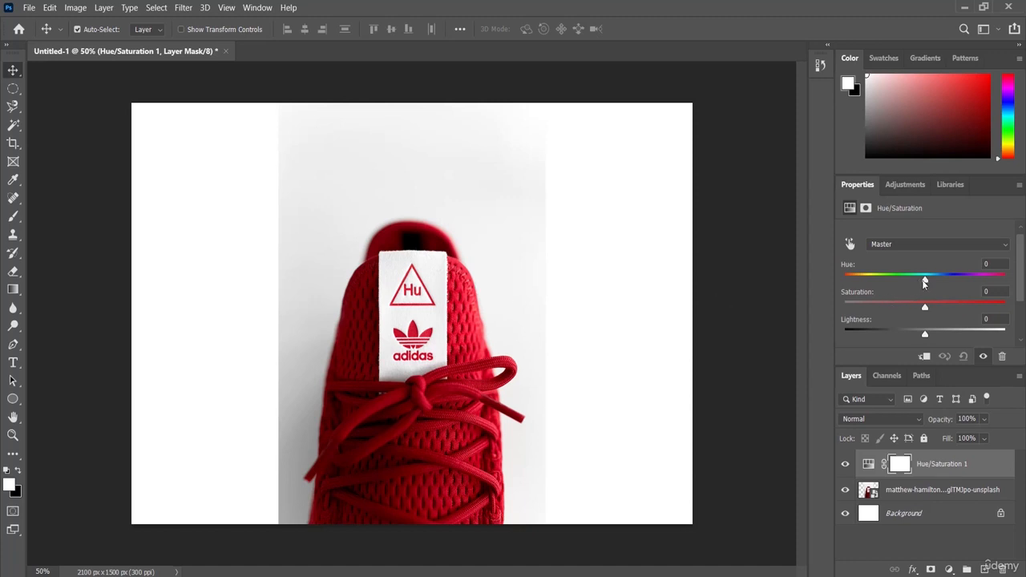
Sweep the Hue slider through magenta, teal and orange, settling at -45.
drag(924, 281, 893, 282)
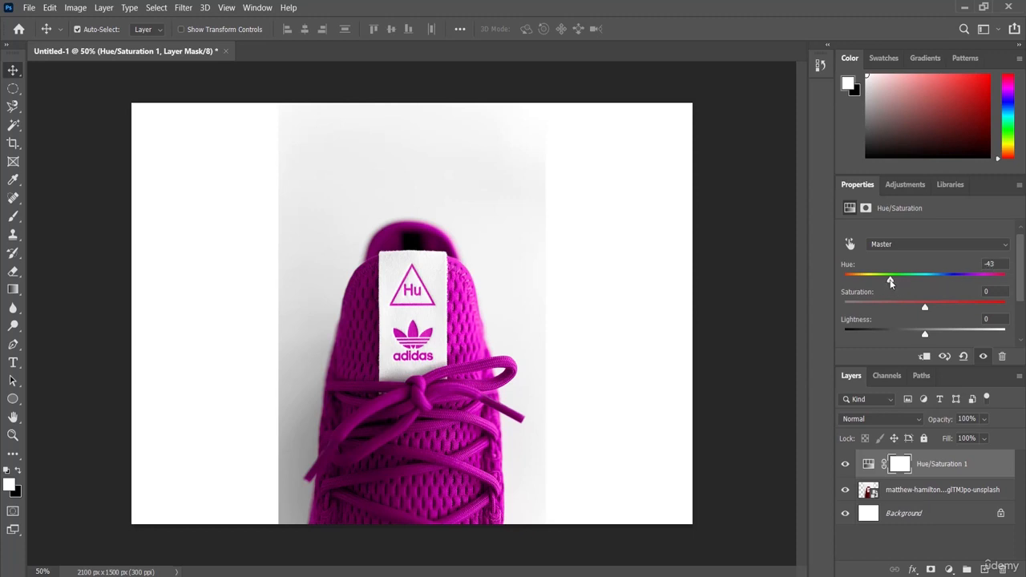
drag(890, 282, 872, 287)
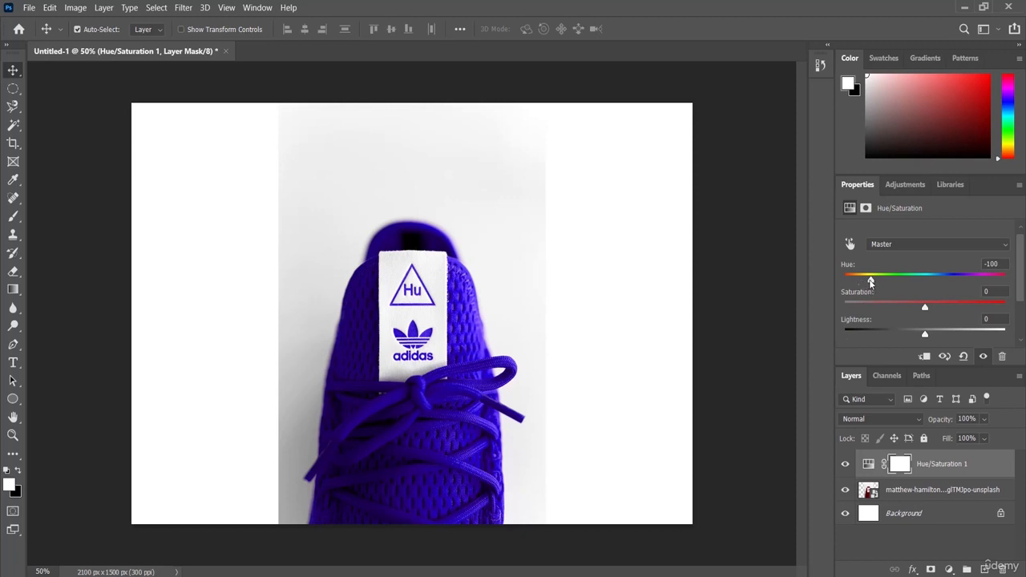
drag(872, 280, 847, 281)
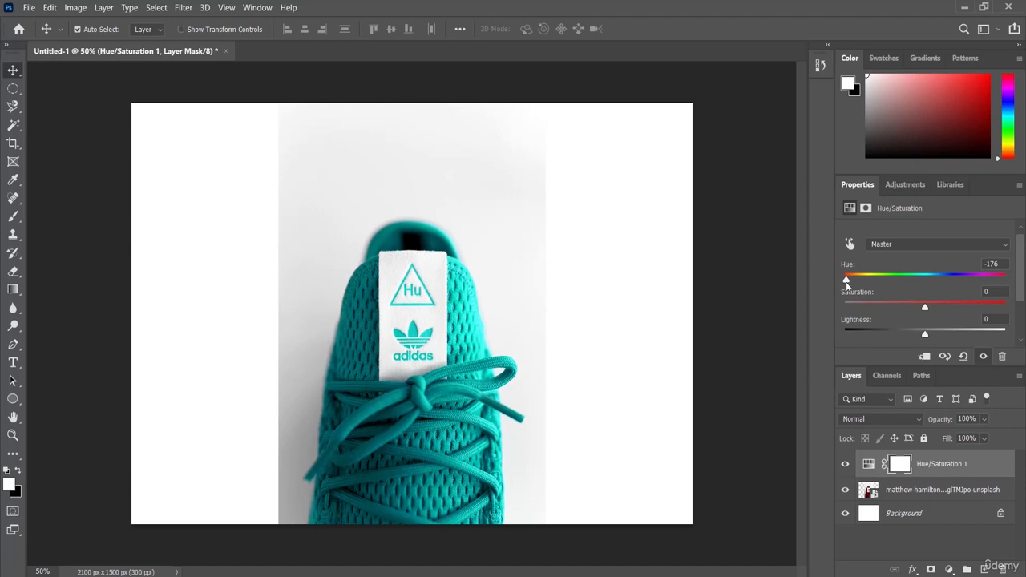
drag(848, 280, 926, 292)
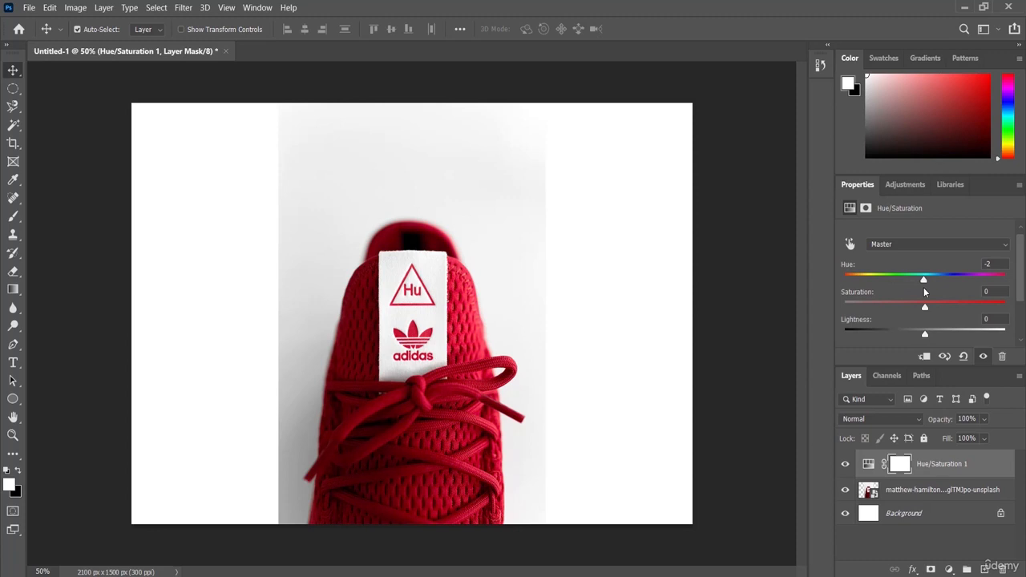
drag(924, 292, 1007, 296)
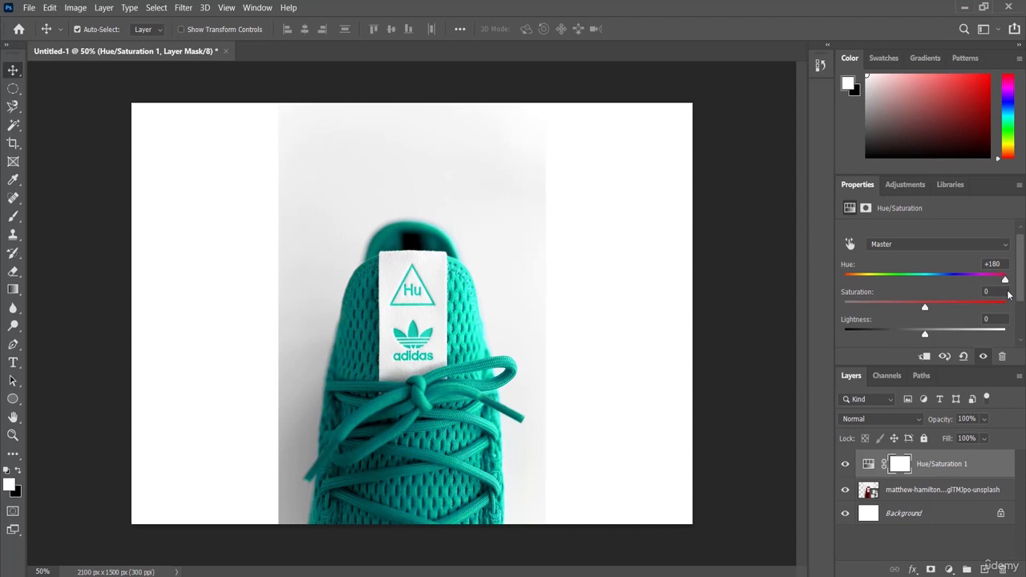
drag(1008, 296, 890, 292)
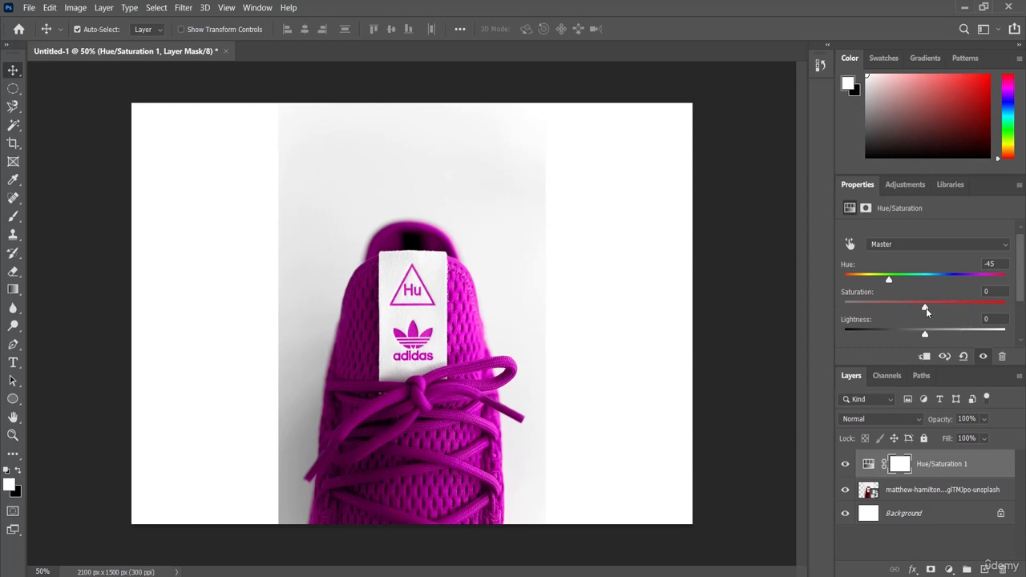
Try out Saturation and Lightness values, ending with Hue +180 and Saturation +2.
drag(926, 308, 864, 316)
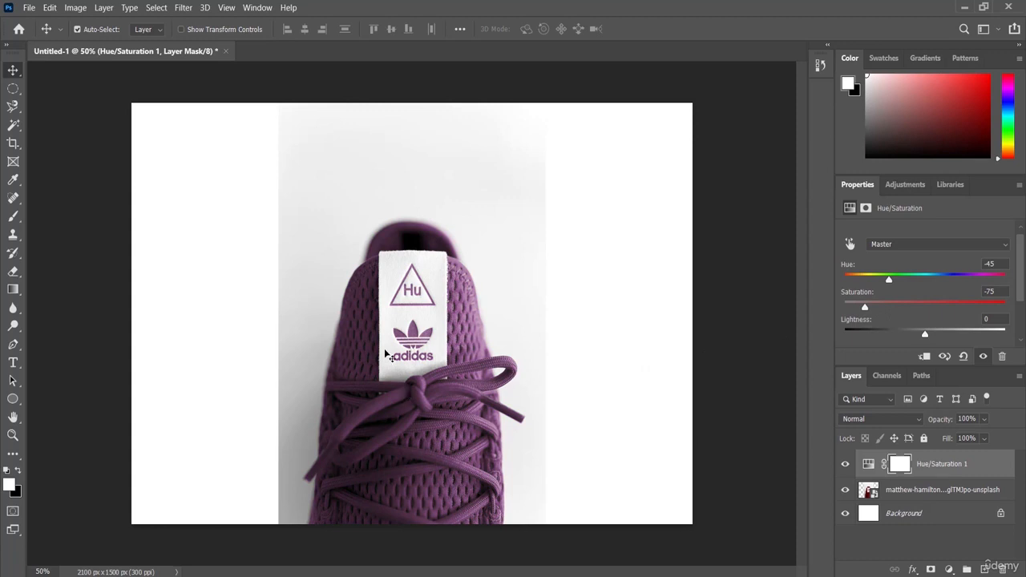
drag(865, 308, 951, 316)
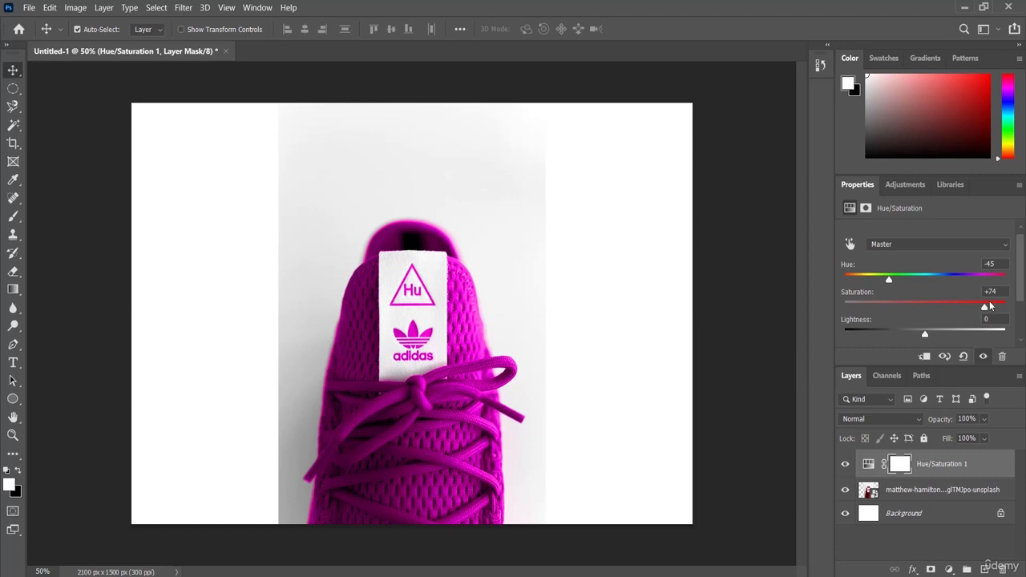
drag(985, 311, 926, 310)
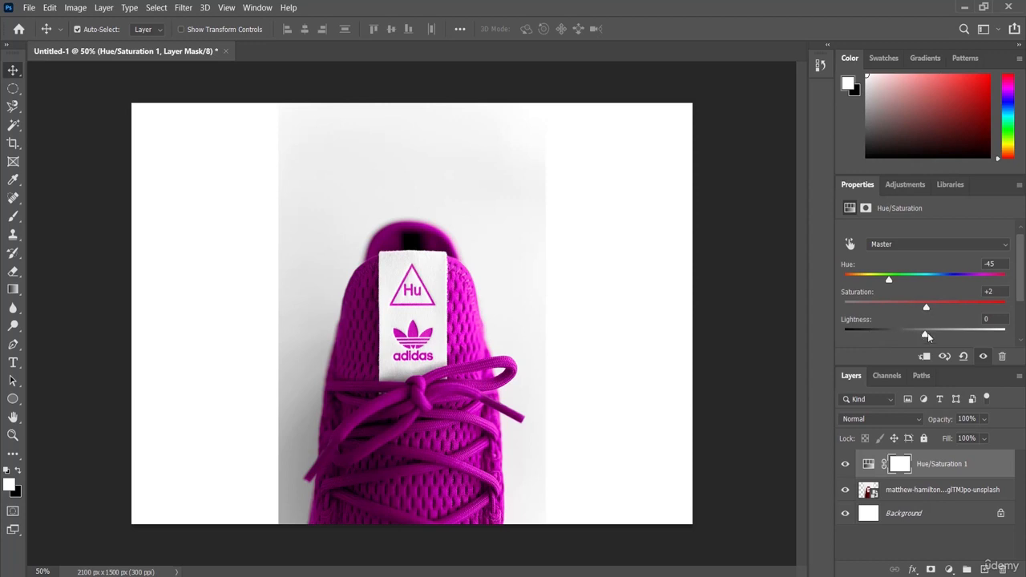
mouse_move(925, 336)
mouse_down()
mouse_move(882, 335)
mouse_move(924, 337)
mouse_up()
mouse_move(925, 336)
mouse_down()
mouse_move(885, 337)
mouse_move(966, 334)
mouse_move(925, 337)
mouse_up()
drag(889, 280, 1006, 283)
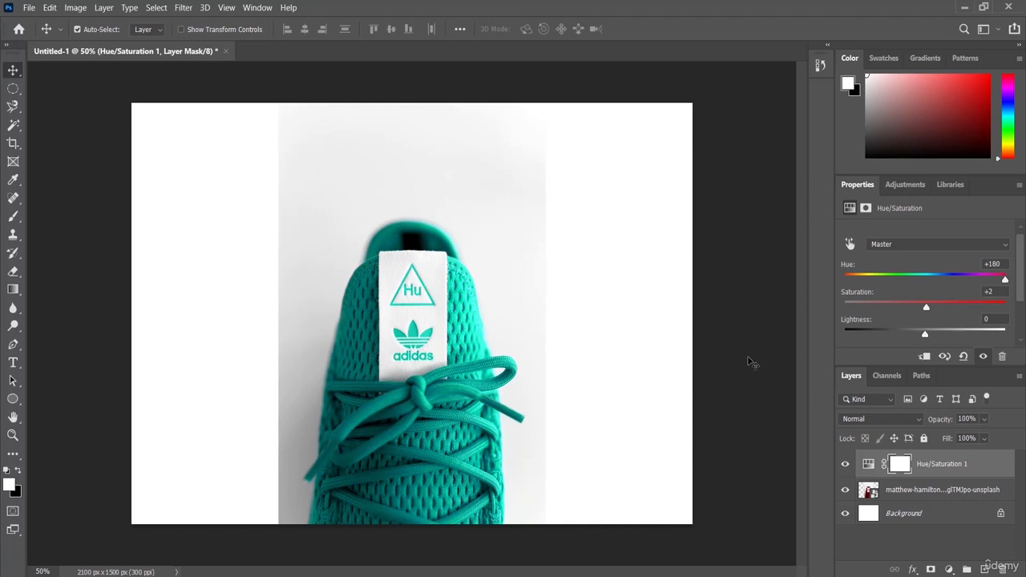
click(845, 465)
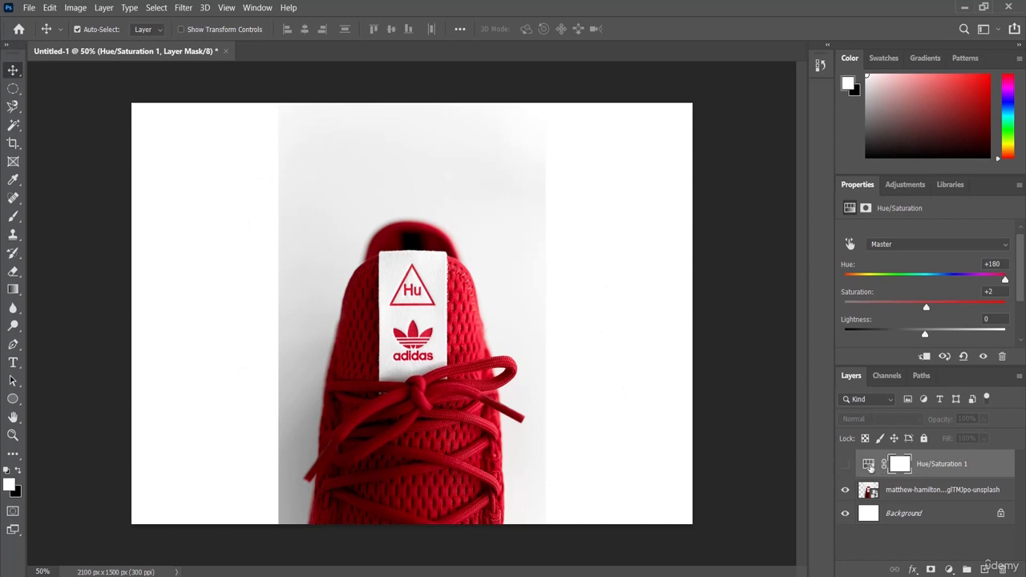
click(845, 468)
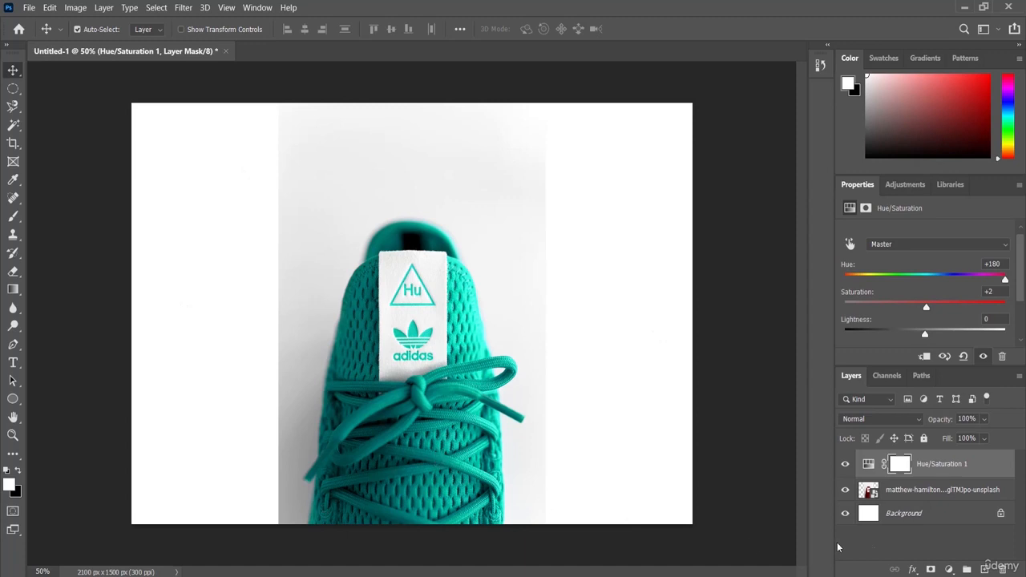
click(922, 492)
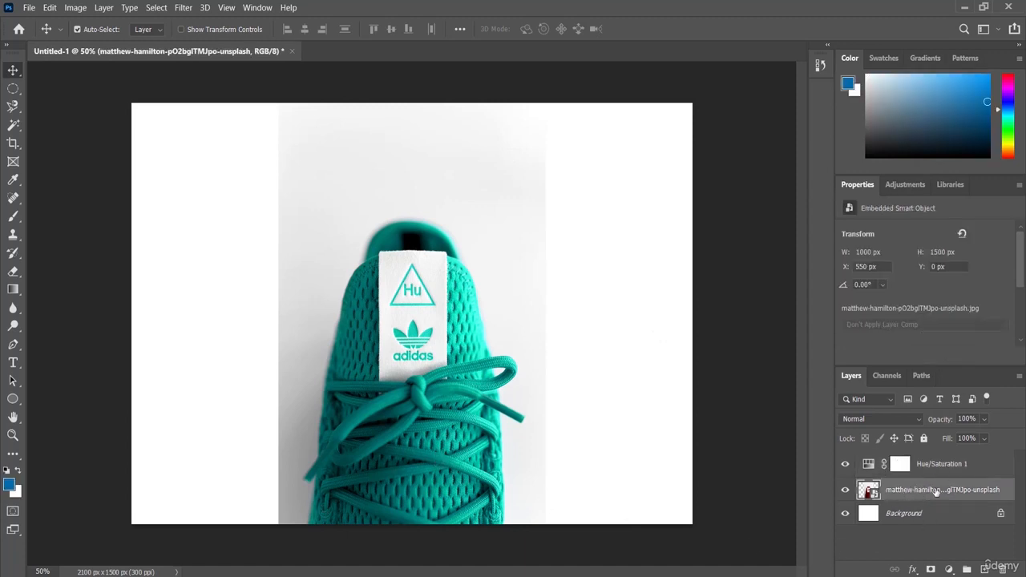
Select the sneaker photo and Hue/Saturation 1 layers and convert them to a smart object.
key(ctrl)
ctrl+click(948, 467)
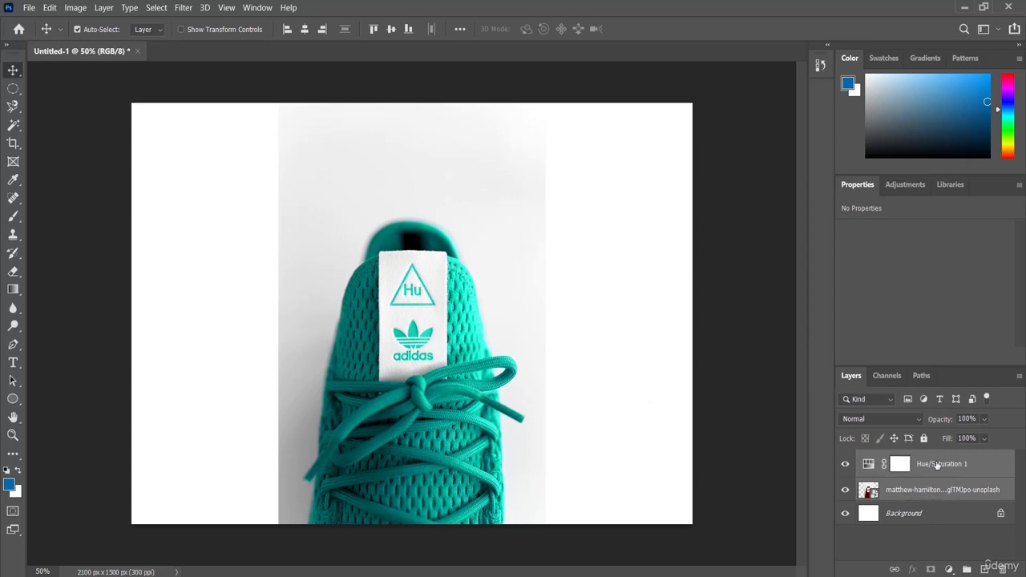
right_click(965, 492)
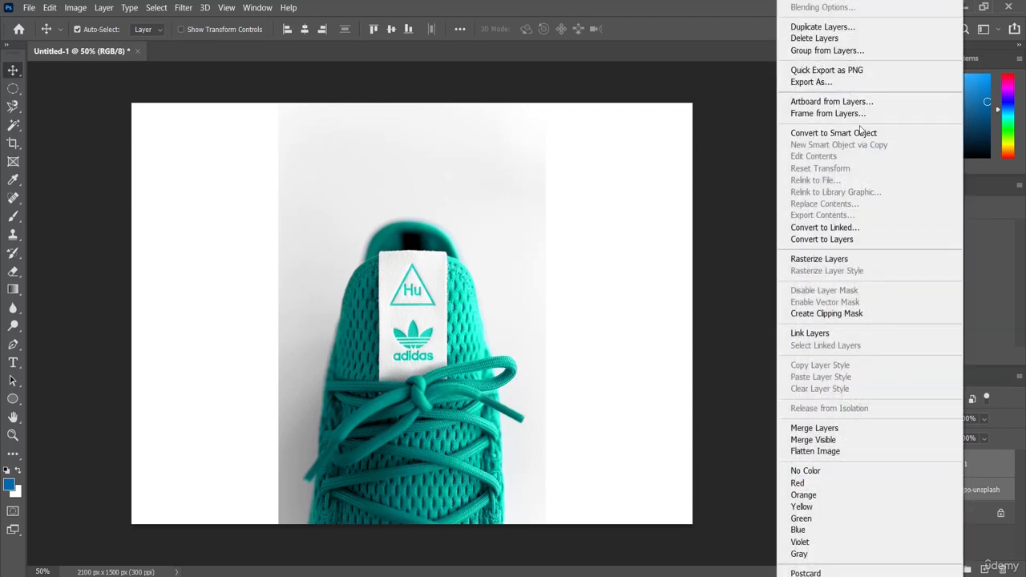
click(905, 137)
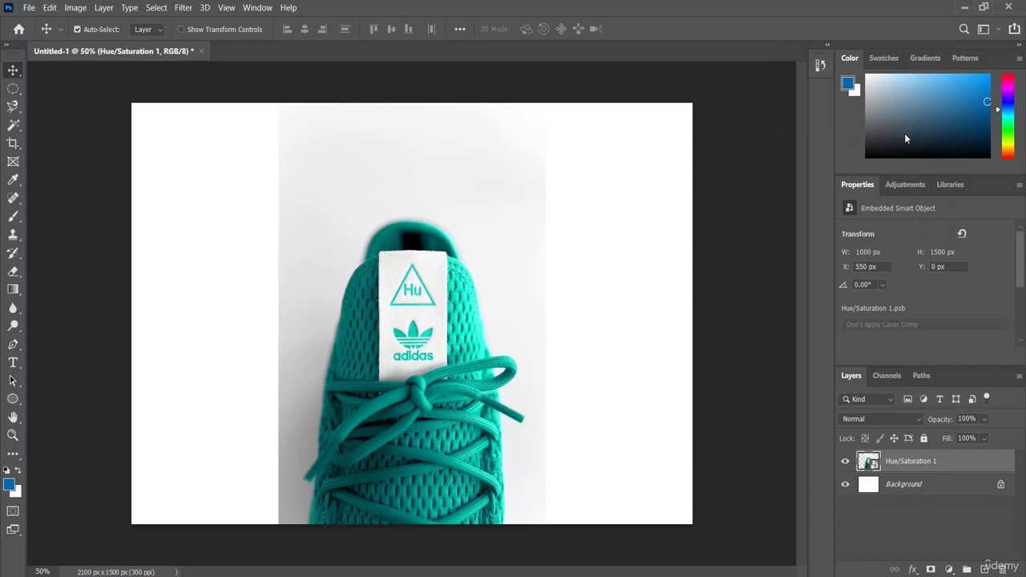